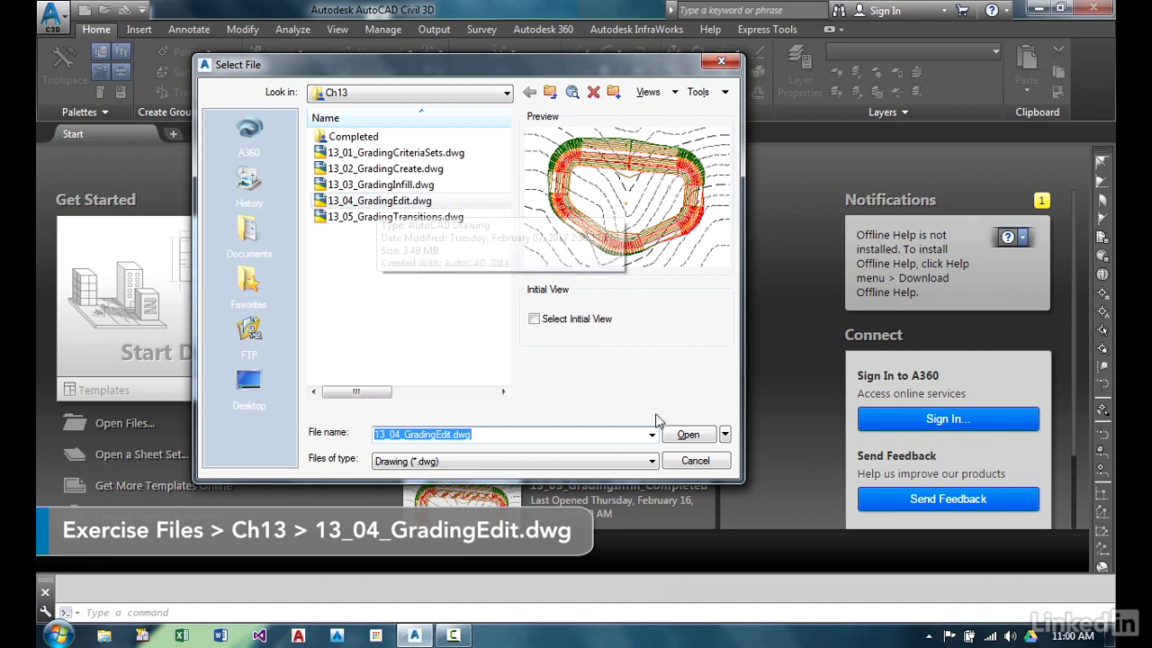
- Open 13_04_GradingEdit.dwg and review the pond's Grade to Distance berm grading parameters in the Grading Editor
left_click(688, 435)
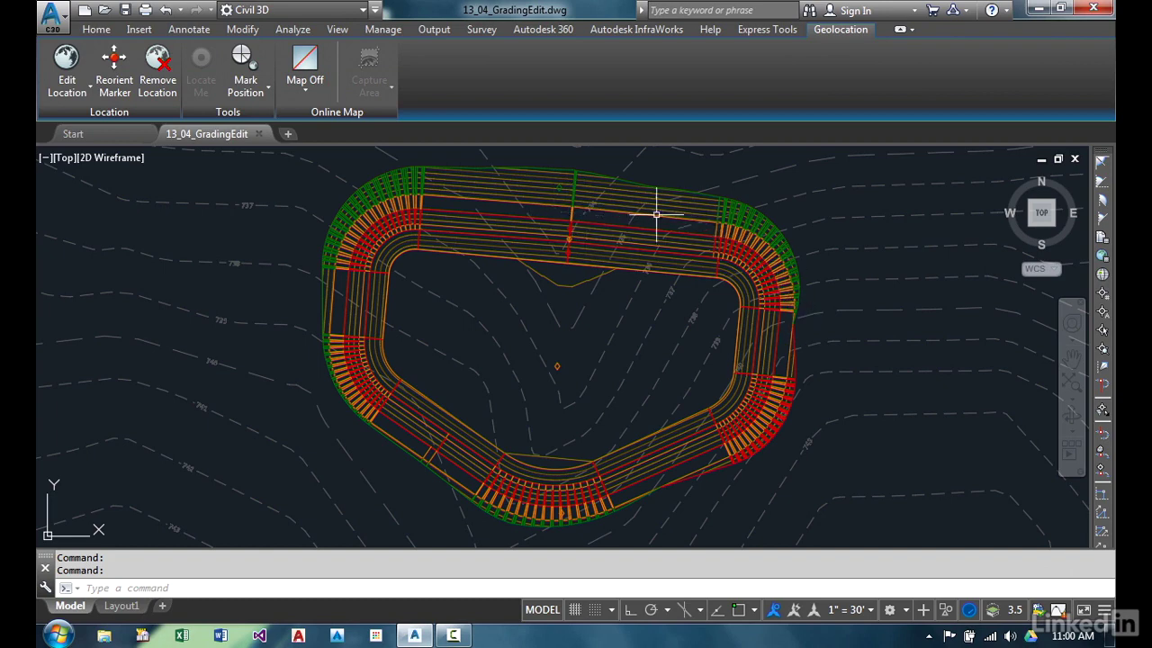
mouse_move(575, 211)
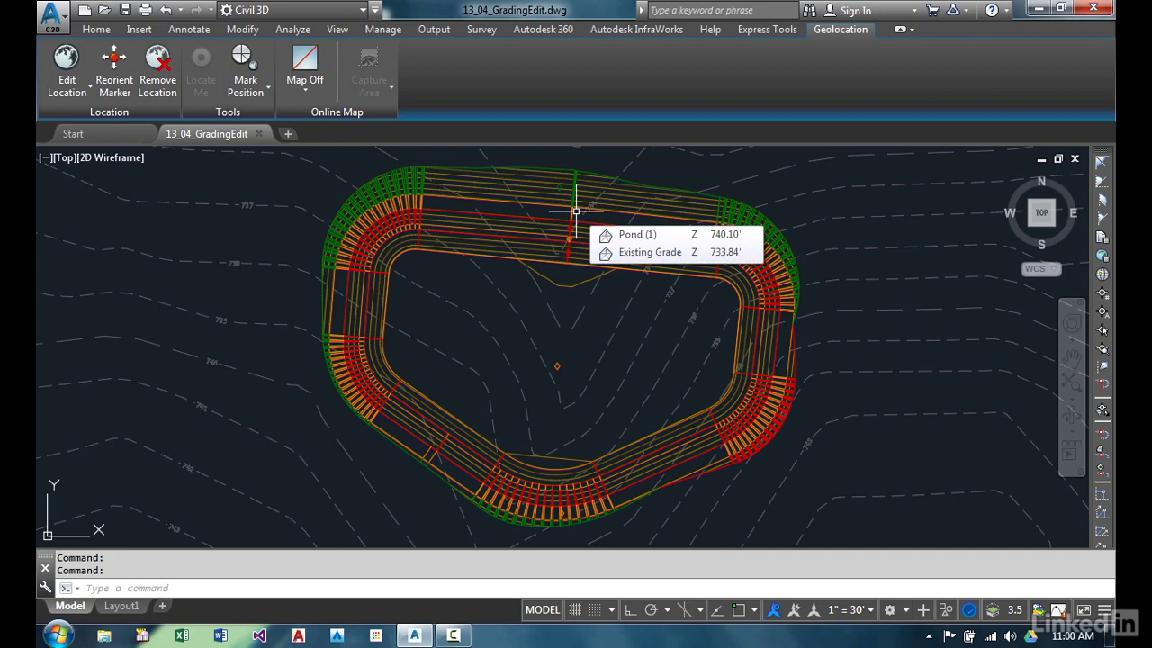
left_click(571, 225)
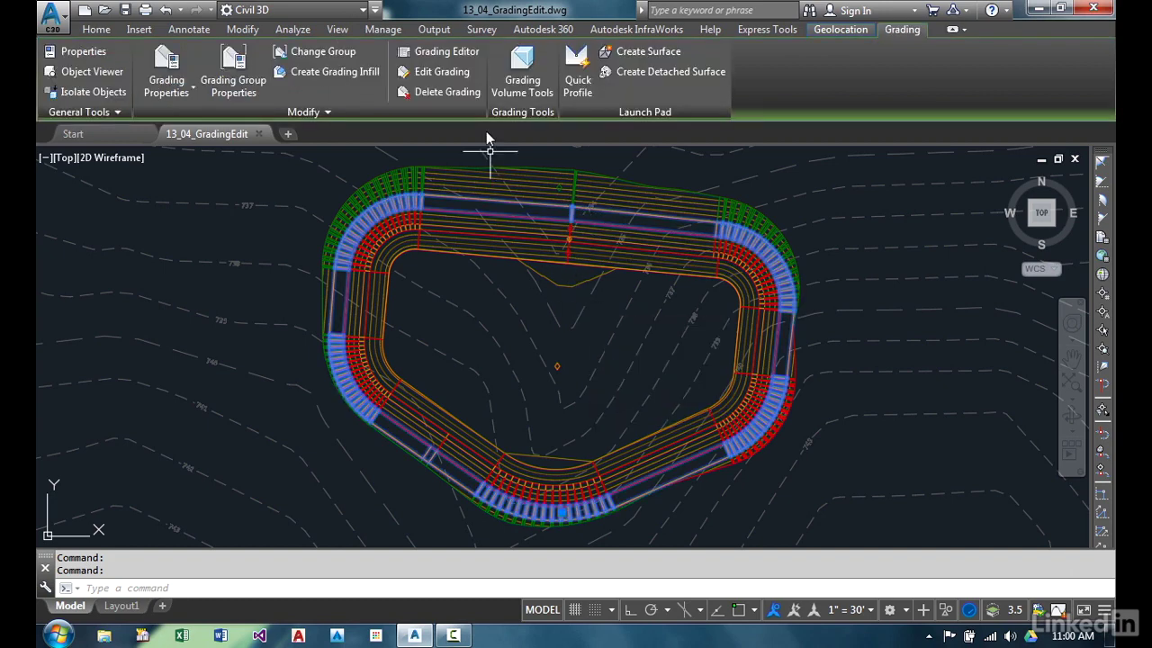
left_click(473, 58)
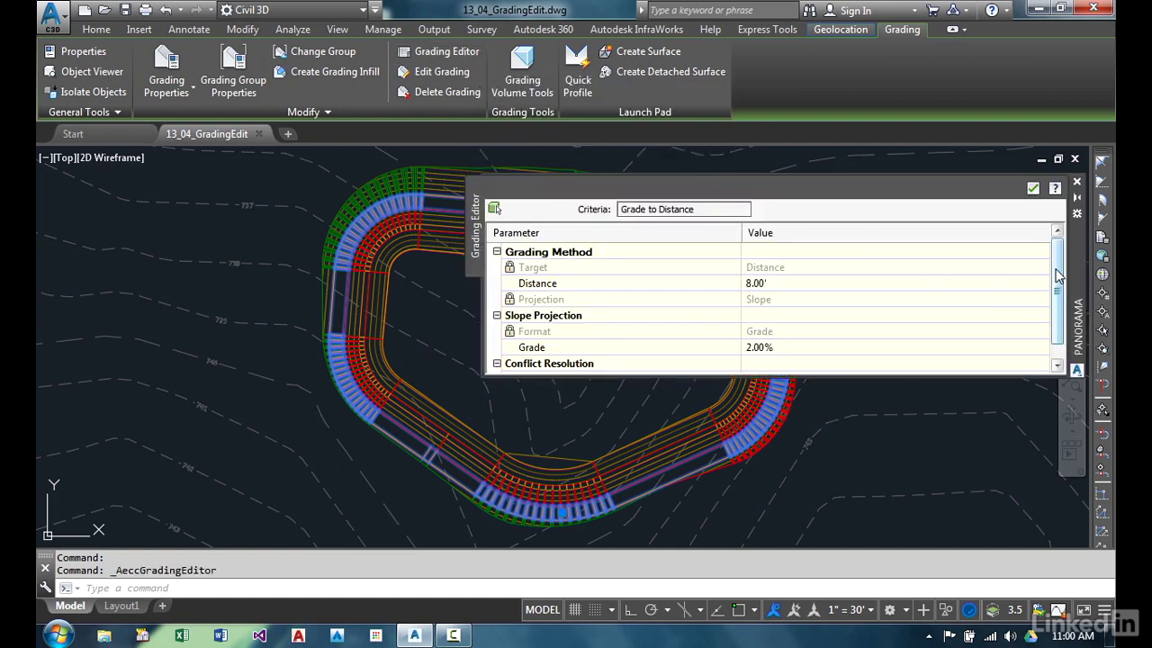
scroll(1052, 296, "down", 1)
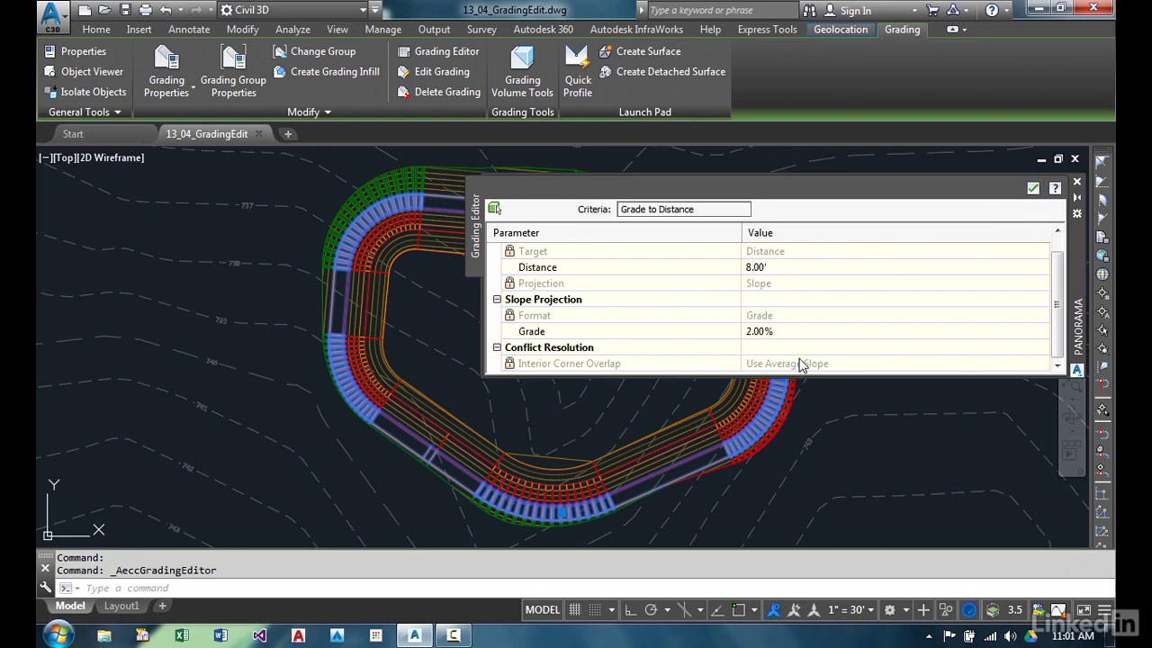
left_click(1032, 189)
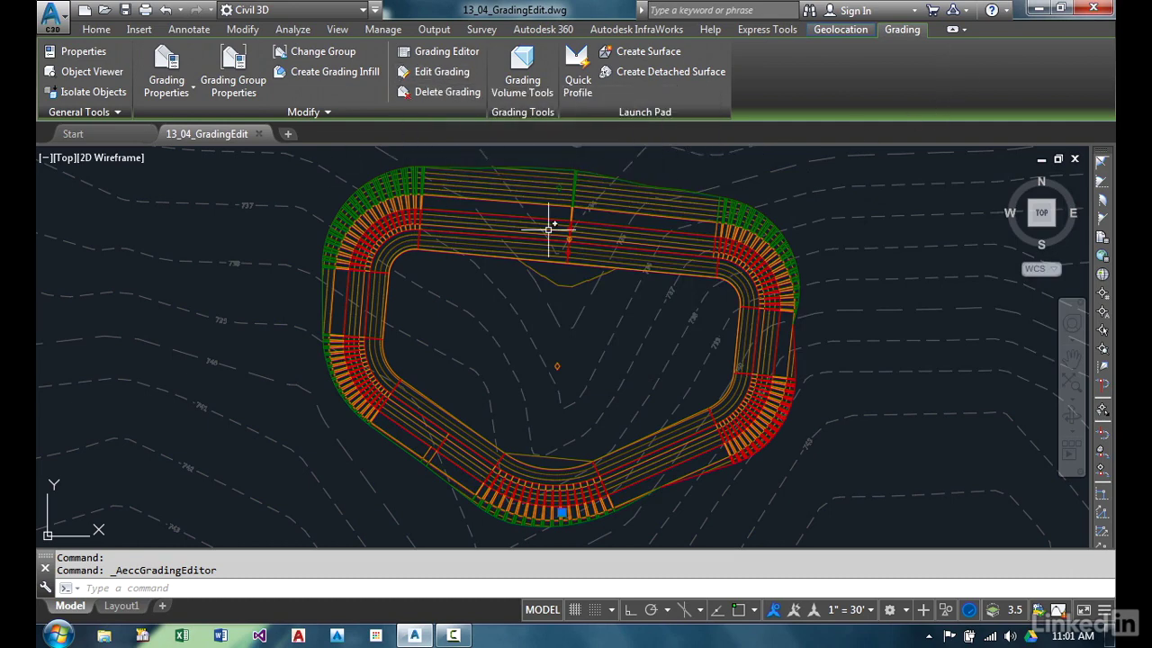
key("Escape")
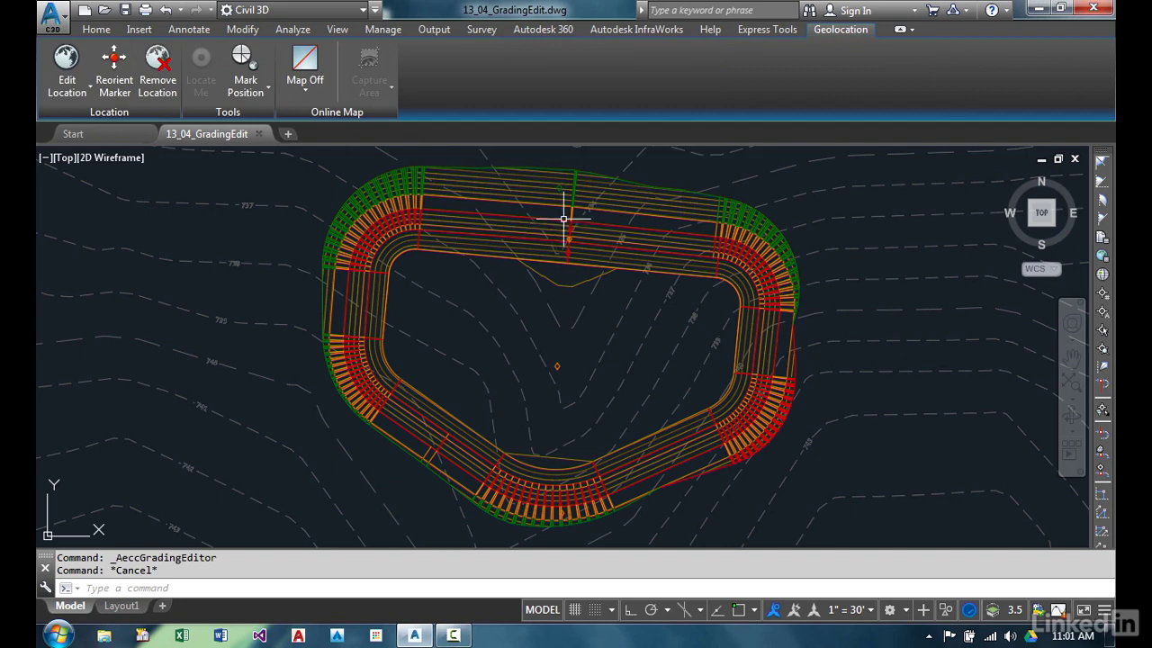
- Try picking the berm's outer feature line on the pond's north side and the berm grading by its projection line, clearing each selection
scroll(522, 219, "up", 2)
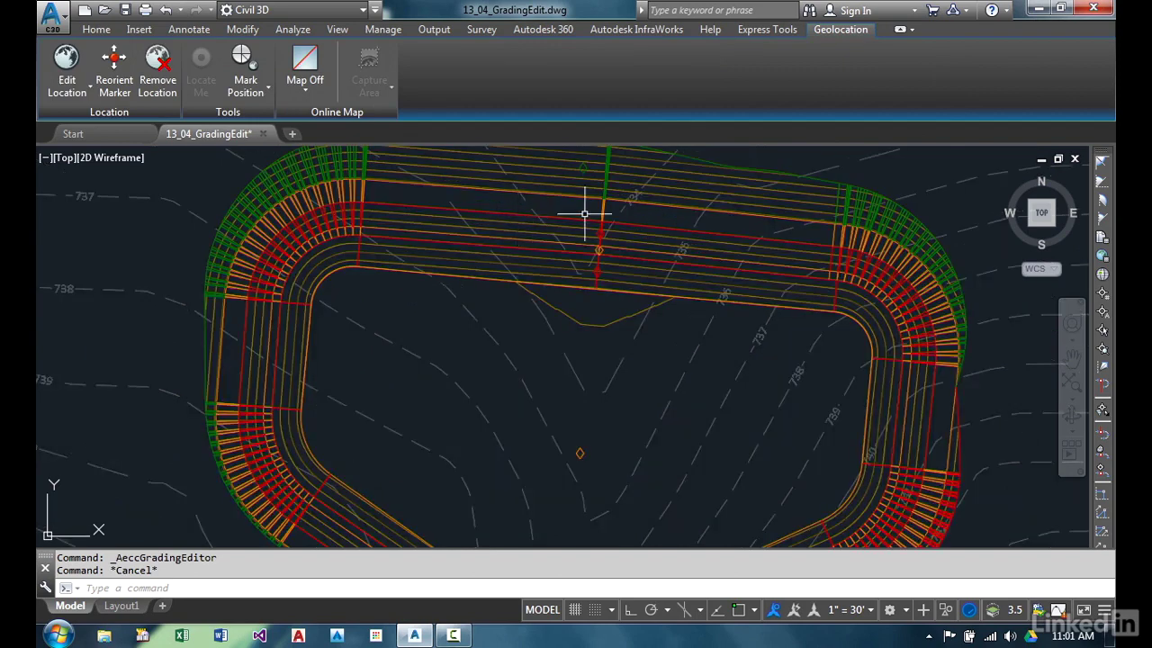
scroll(593, 212, "up", 3)
left_click(603, 183)
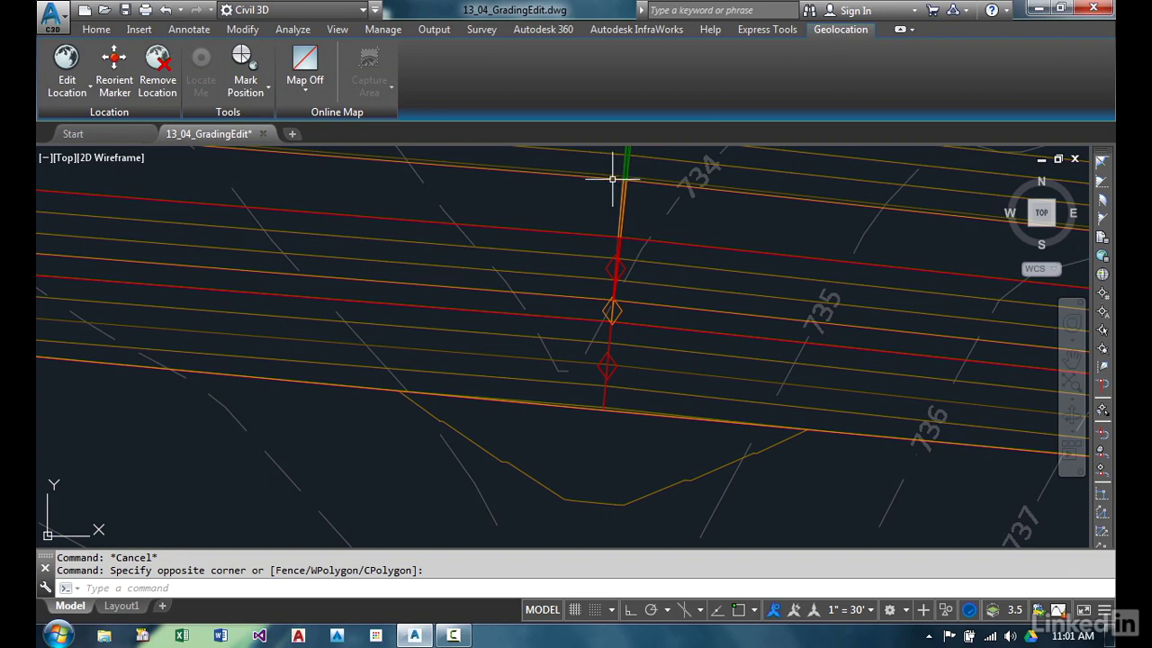
left_click(578, 192)
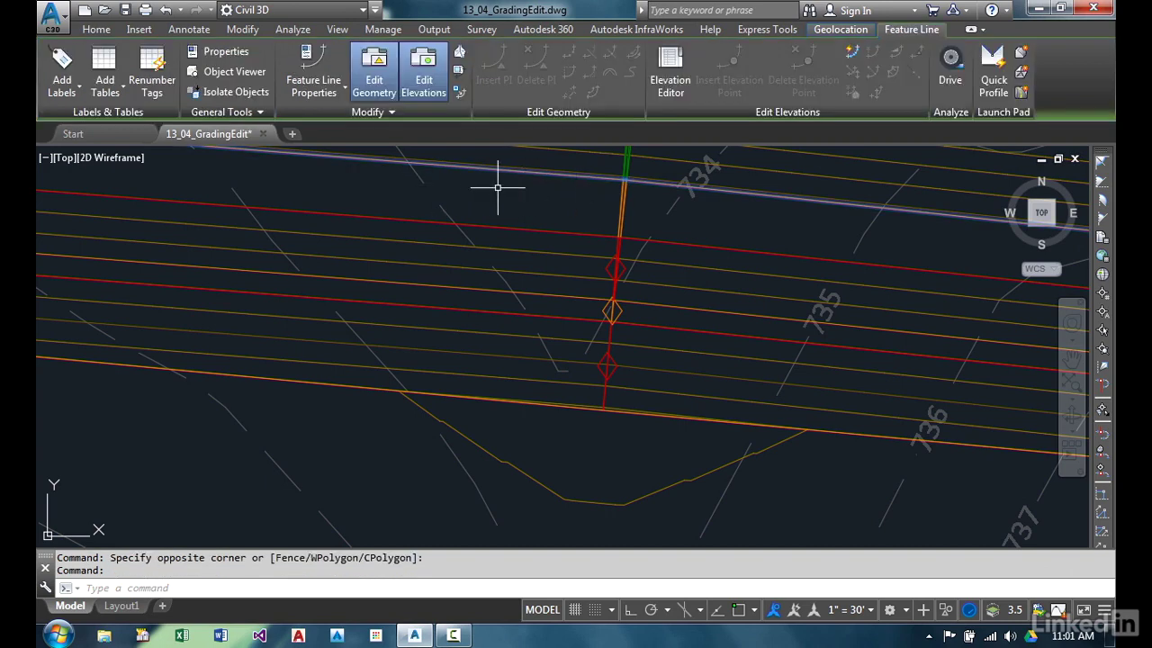
key("Escape")
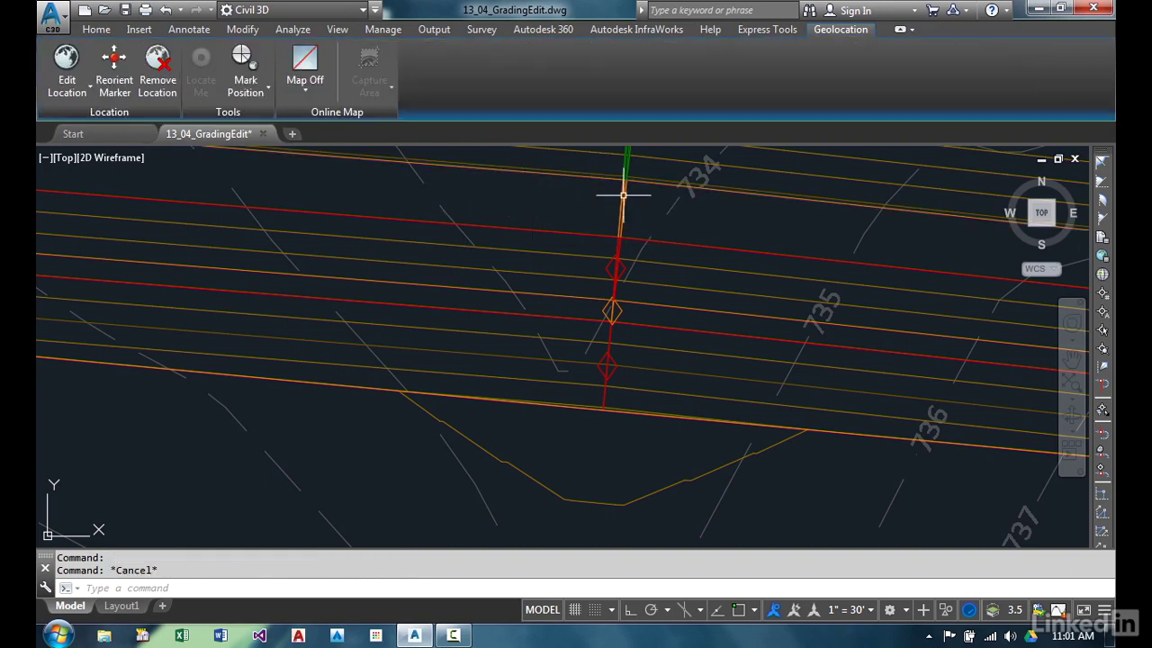
left_click(551, 192)
scroll(581, 201, "down", 3)
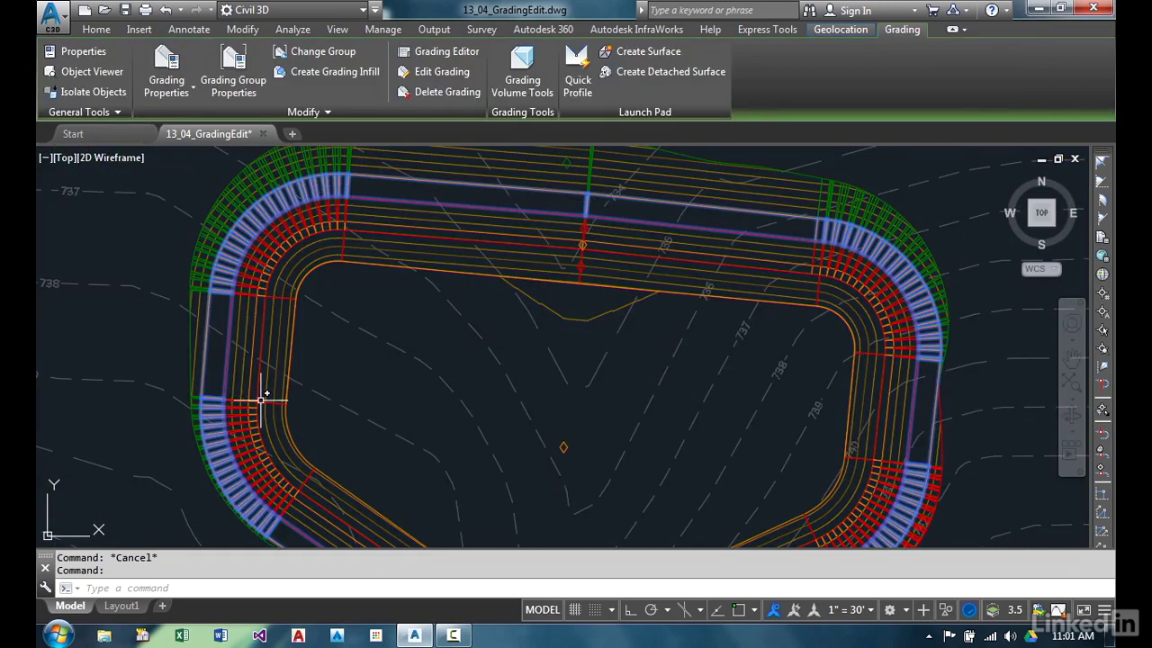
mouse_move(746, 334)
middle_mouse_down()
mouse_move(754, 222)
mouse_move(695, 272)
middle_mouse_up()
scroll(754, 221, "down", 3)
key("Escape")
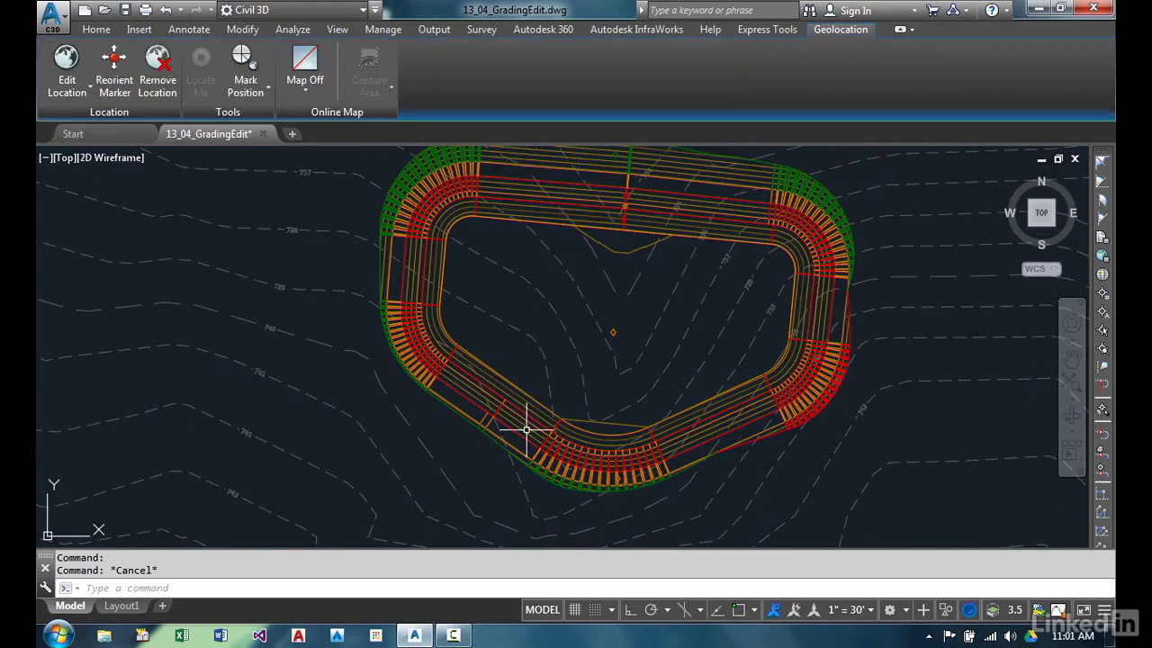
- Edit the berm grading, picked at its diamond marker on the pond's south side, to a 15' distance, keeping the 2.00% grade
scroll(602, 486, "up", 5)
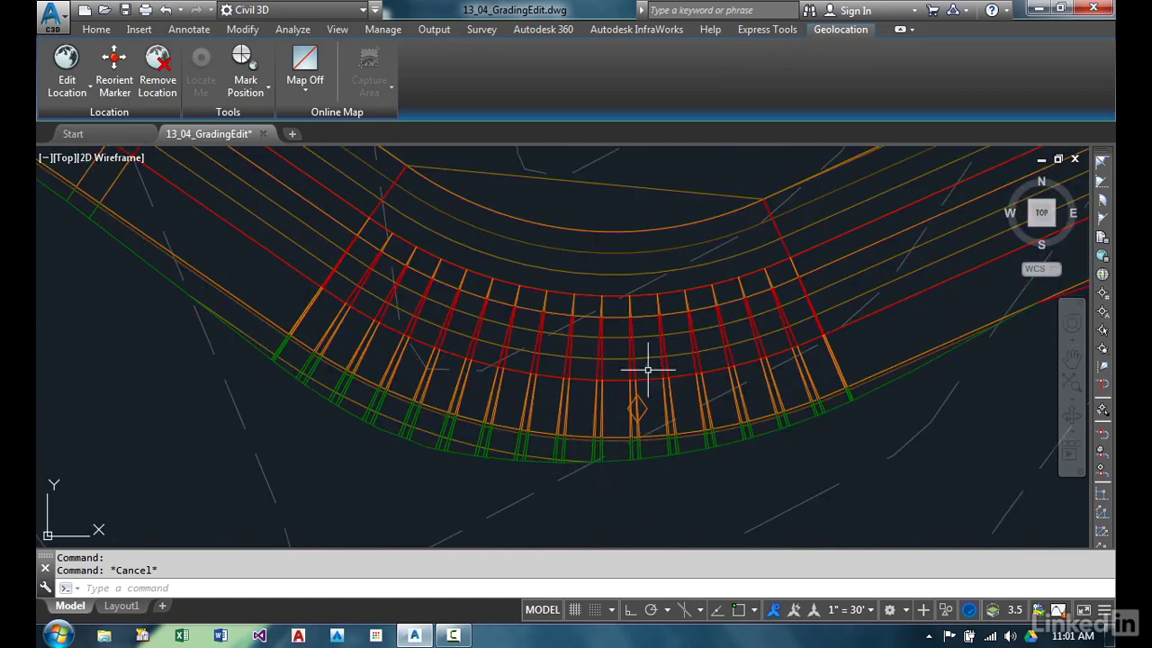
left_click(638, 406)
scroll(652, 350, "down", 2)
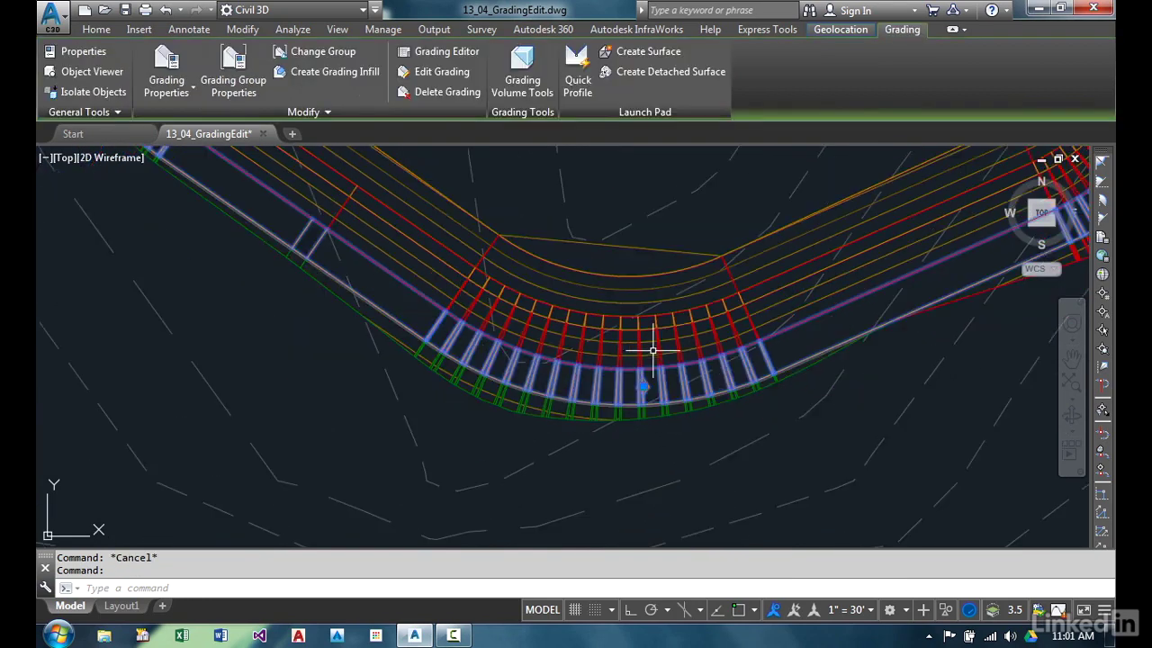
scroll(652, 350, "down", 3)
mouse_move(658, 270)
middle_mouse_down()
mouse_move(579, 380)
mouse_move(606, 410)
middle_mouse_up()
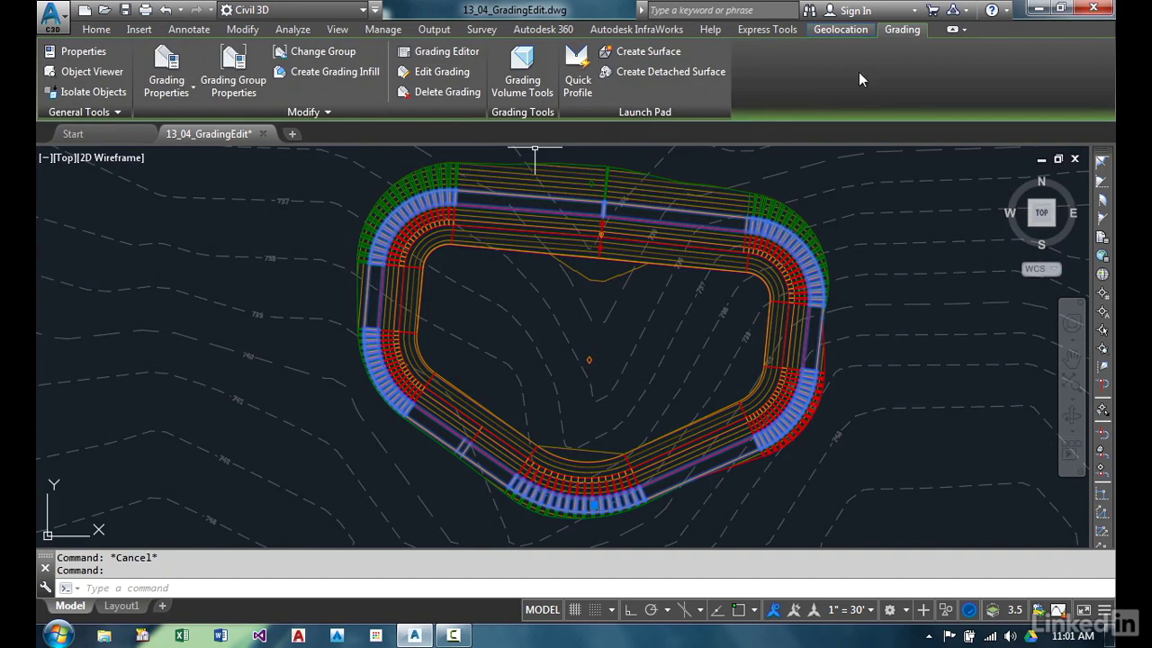
left_click(436, 72)
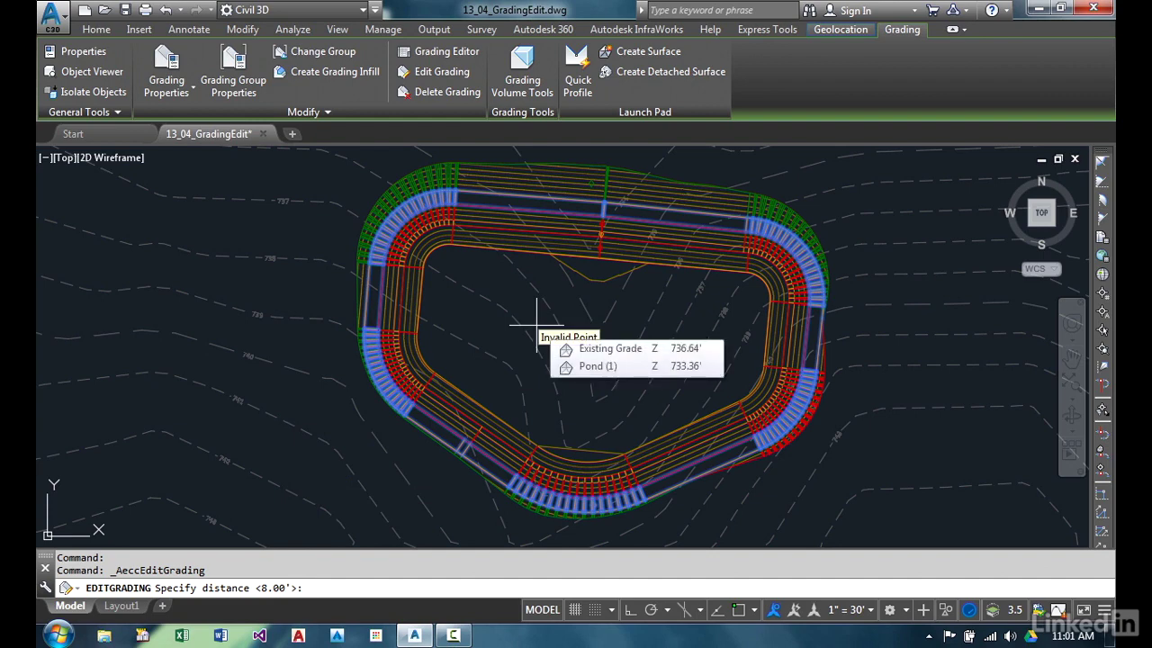
type("15")
key("Return")
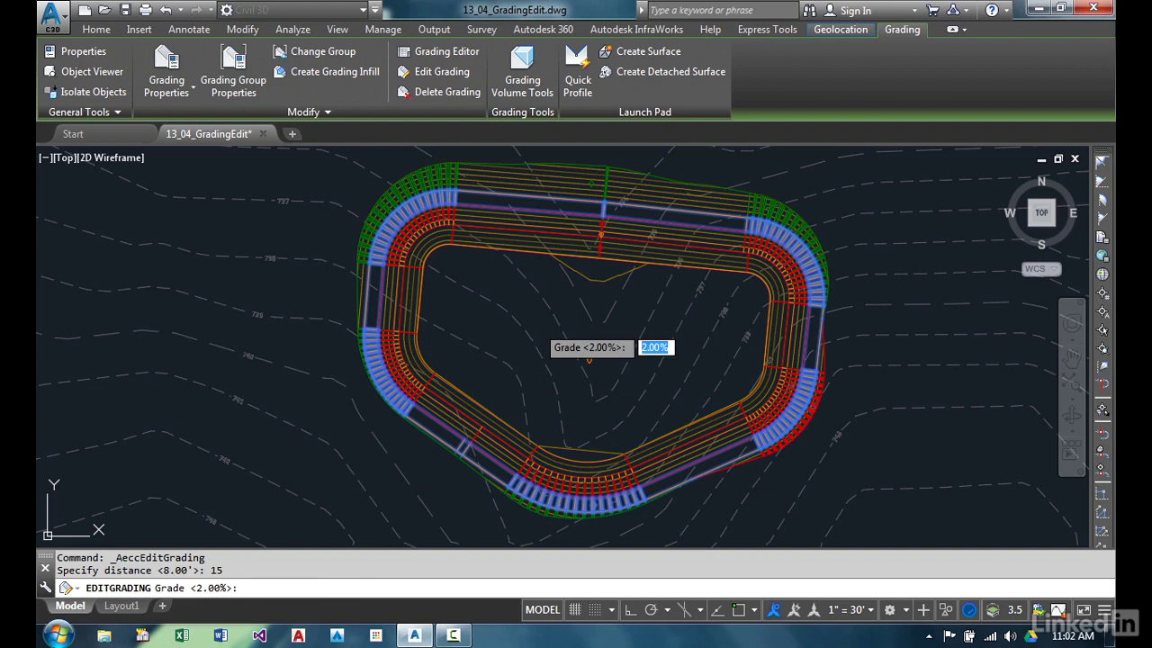
key("Return")
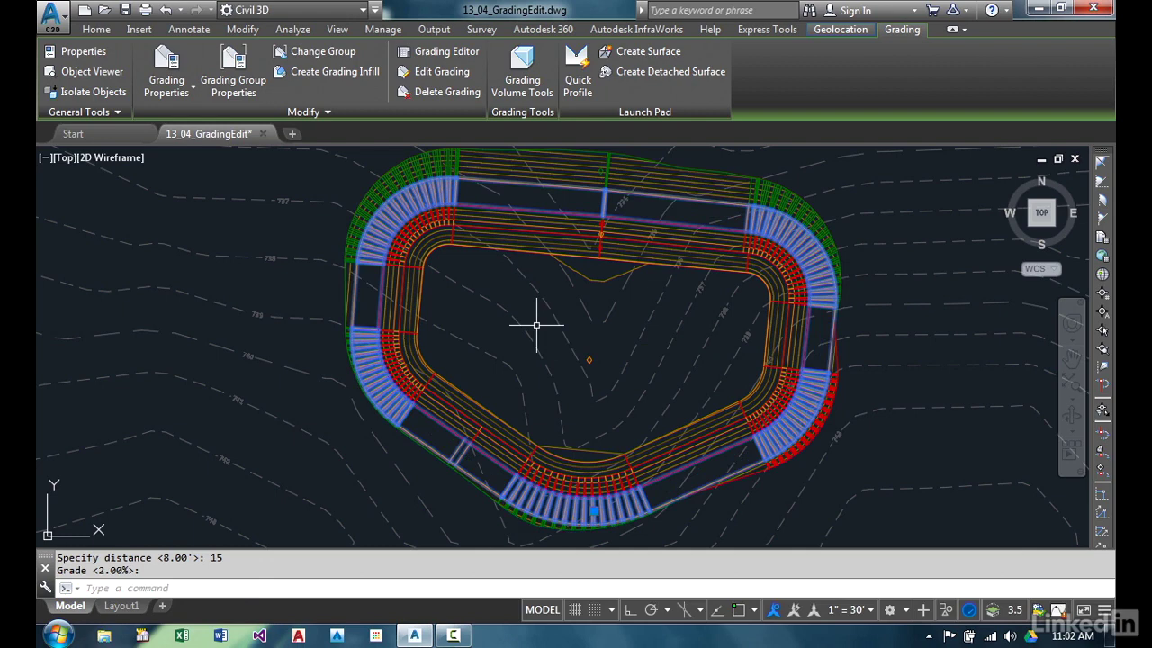
key("Escape")
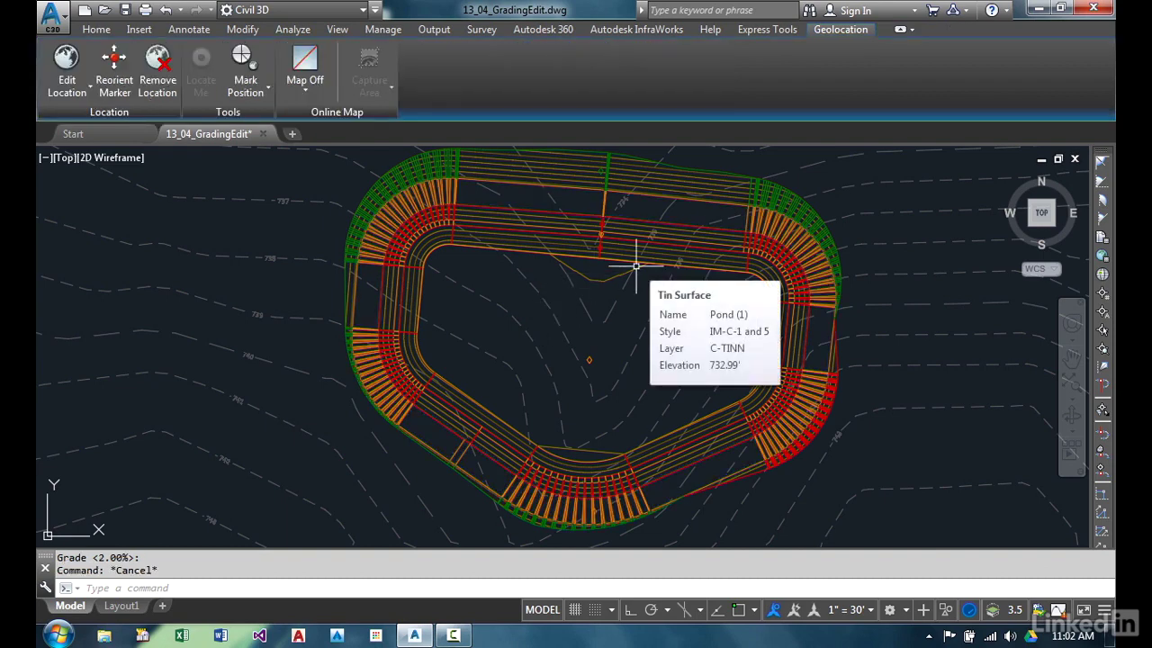
- Edit the outermost grading around the pond to a 4:1 cut slope and a 4:1 fill slope
middle_click_drag(635, 267, 581, 265)
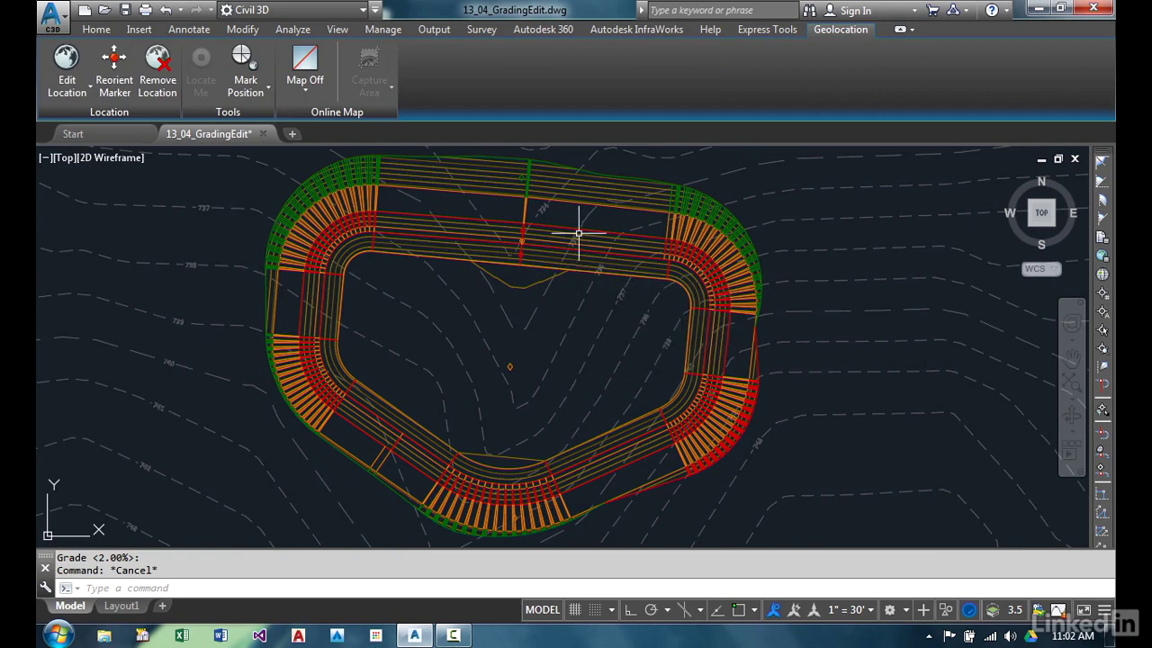
left_click(529, 175)
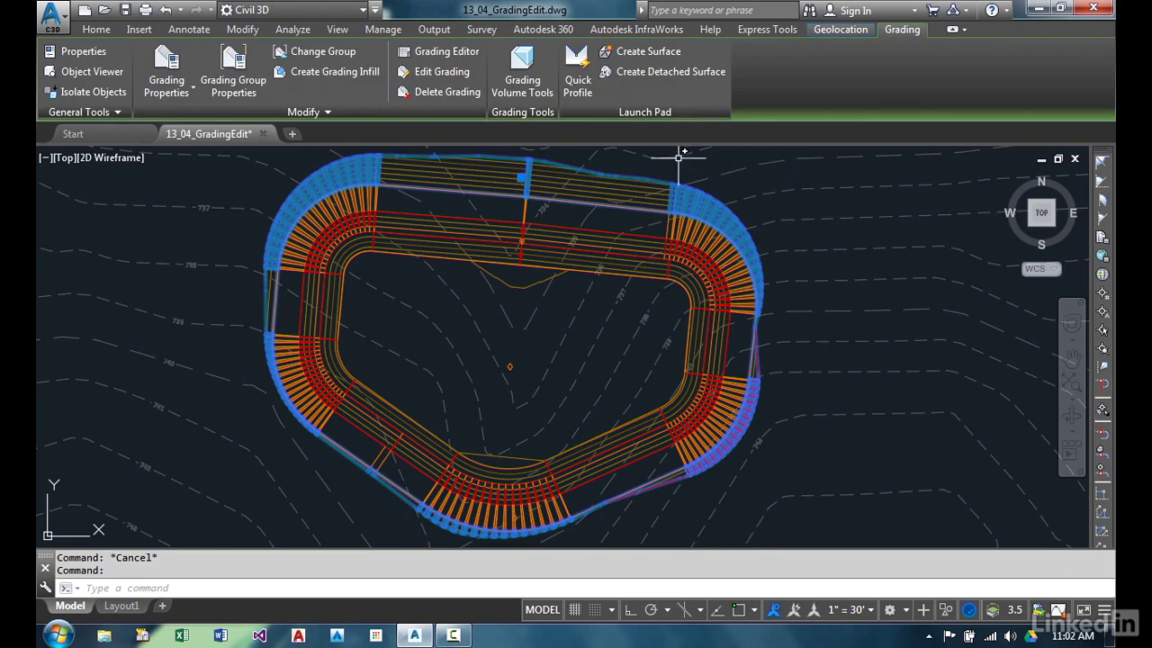
left_click(441, 71)
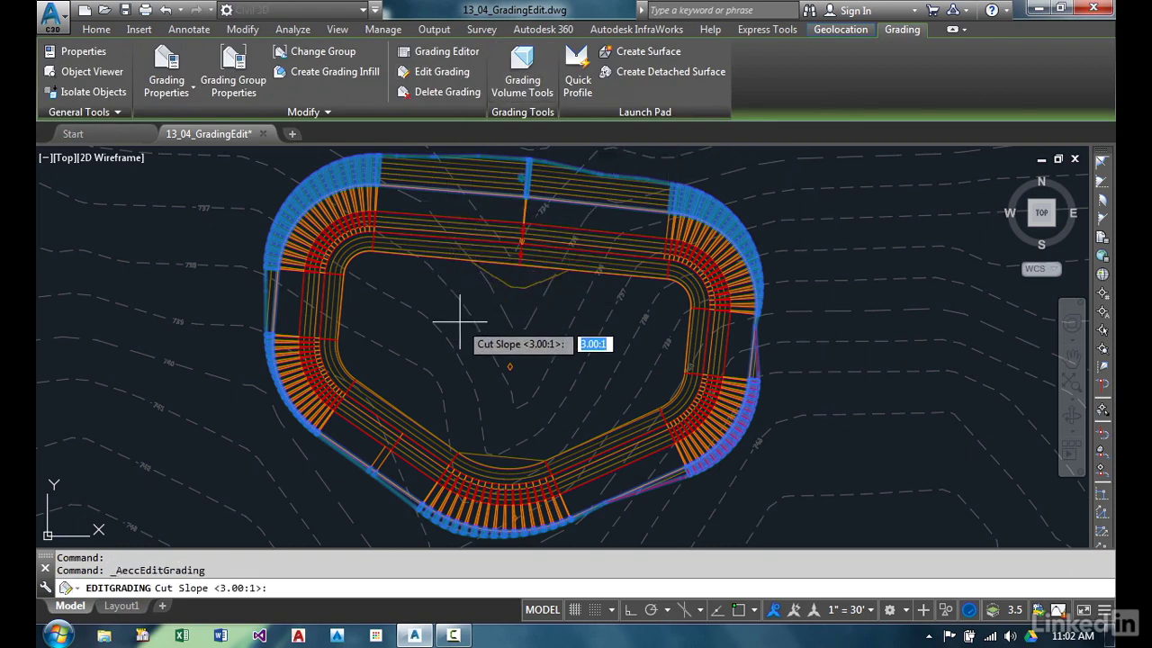
type("4")
key("Return")
type("4")
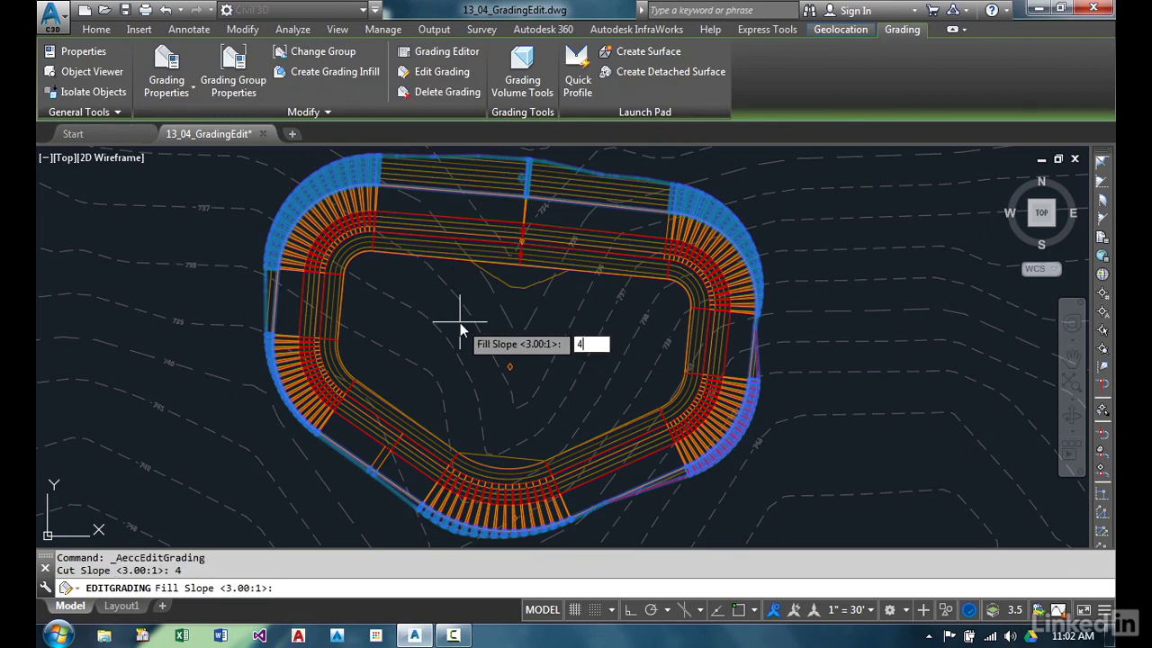
key("Return")
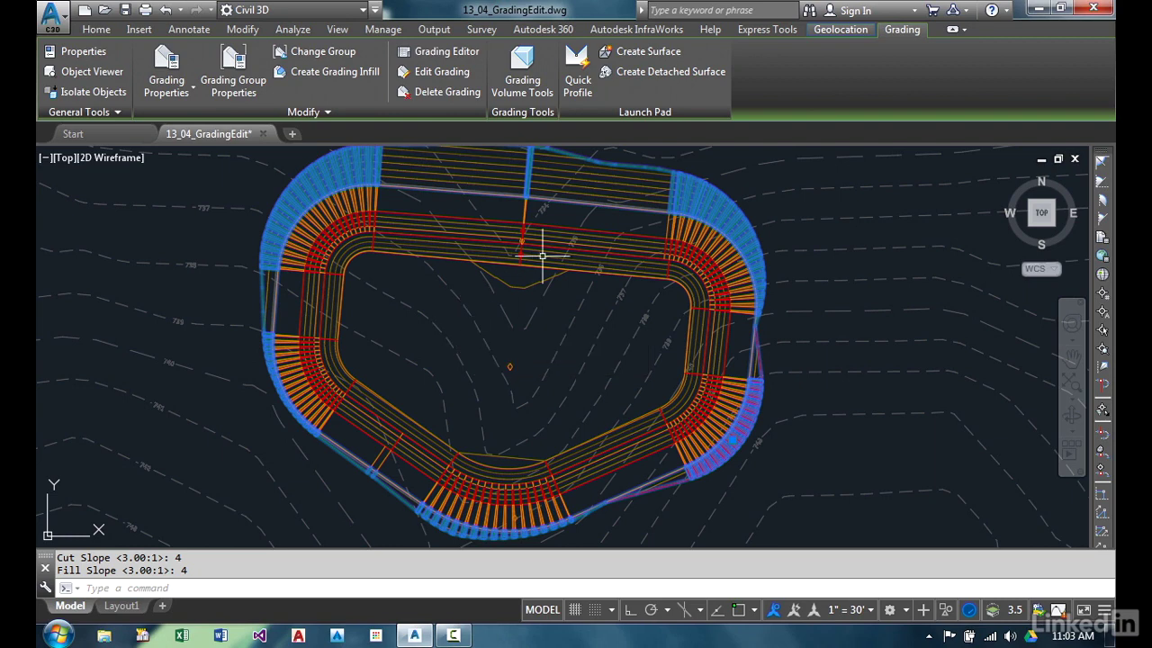
key("Escape")
- Select the berm grading ring just inside the pond's outermost slope
left_click(370, 196)
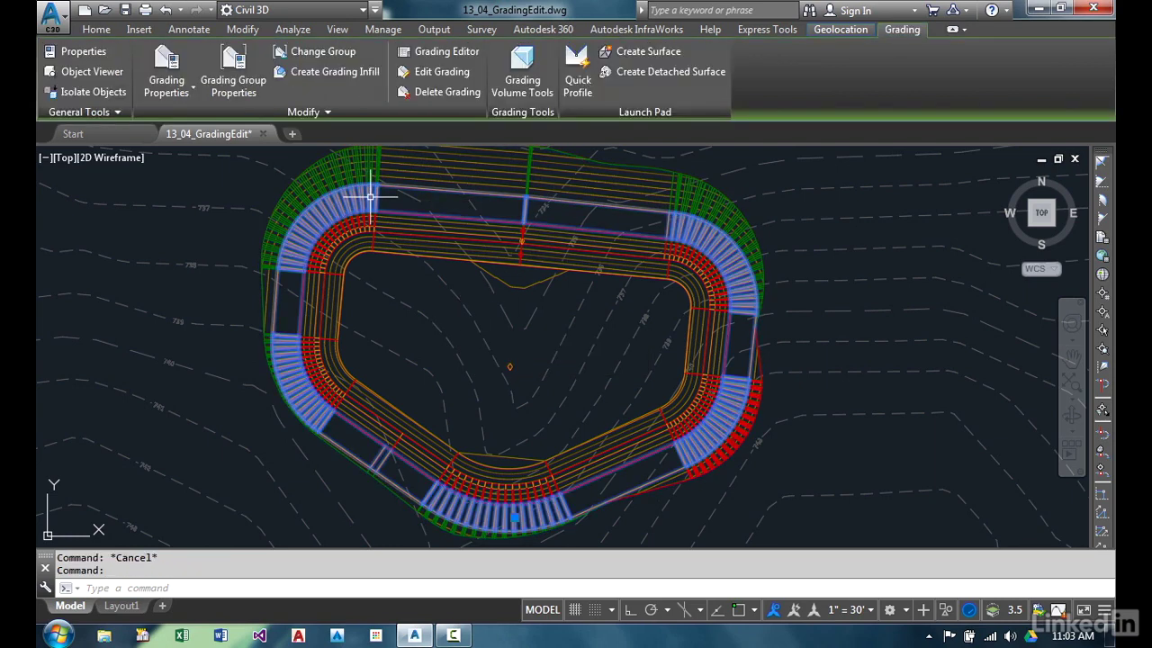